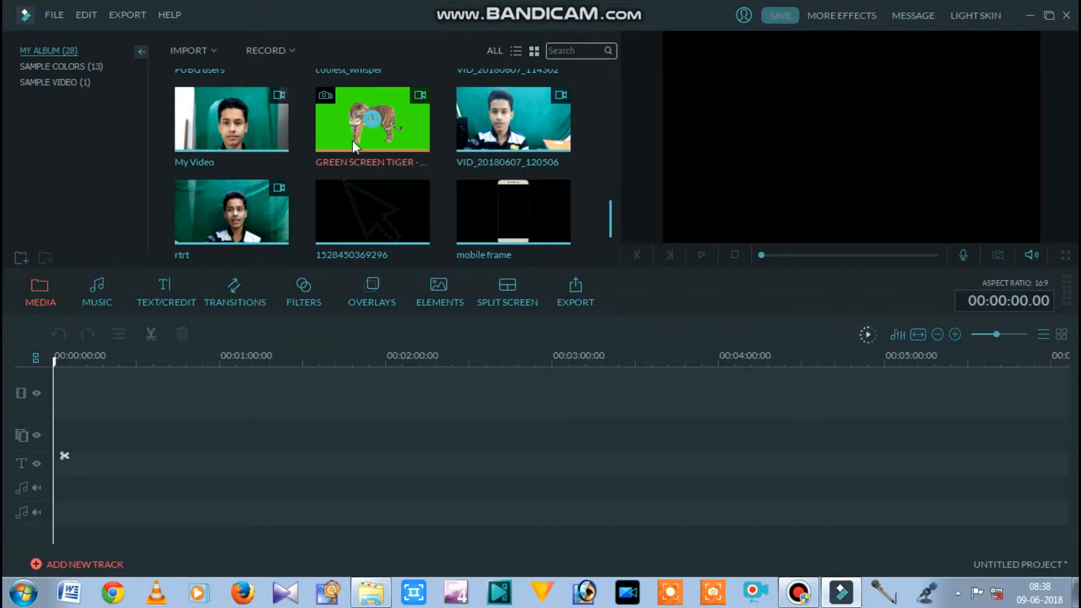
- Place the GREEN SCREEN TIGER clip at the start of the first picture-in-picture track and split it at 00:00:01.23
{"action": "left_click_drag", "start_coordinate": [393, 277], "coordinate": [55, 436]}
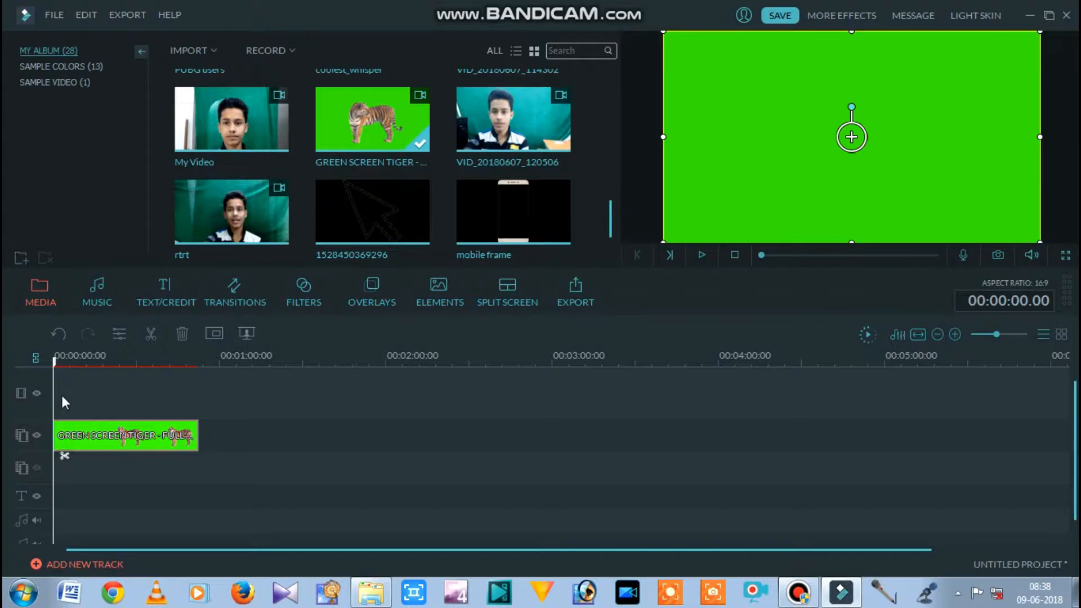
{"action": "key", "text": "space"}
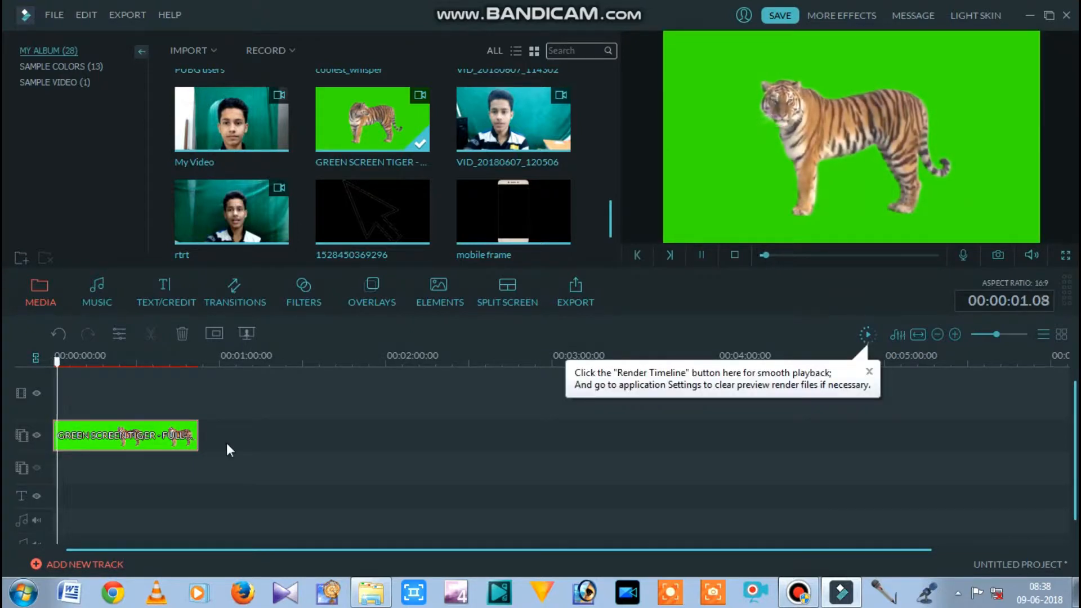
{"action": "right_click", "coordinate": [69, 444]}
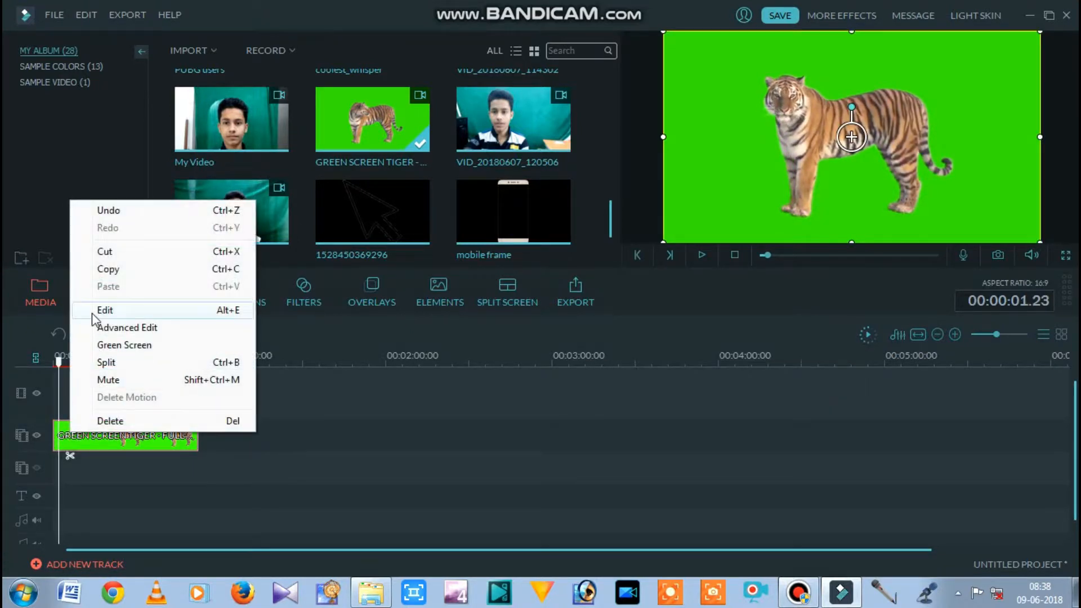
{"action": "left_click", "coordinate": [105, 362]}
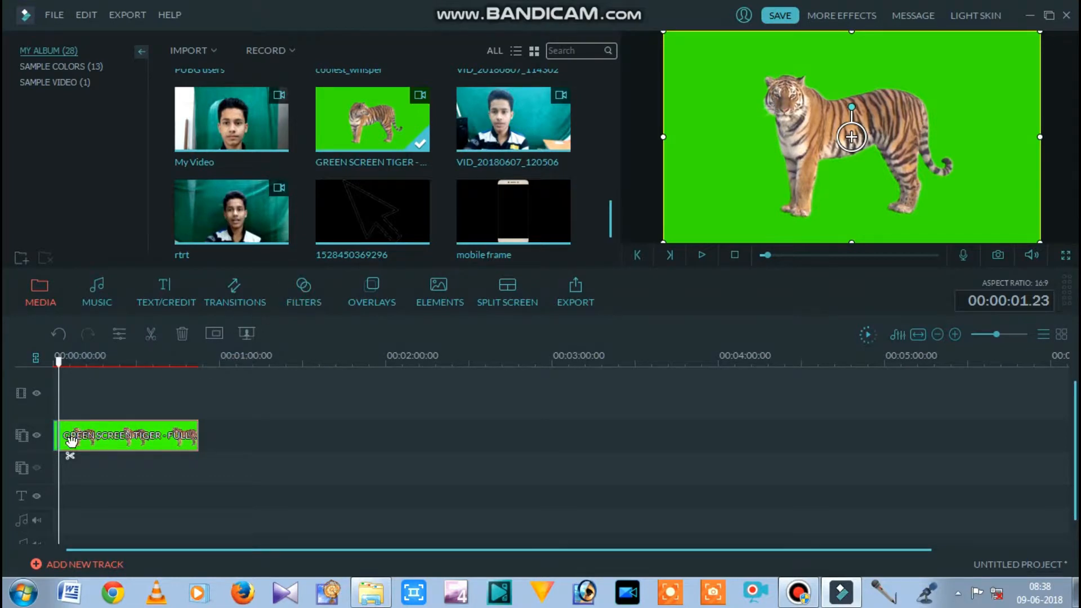
- Delete the short opening piece of the tiger clip, move the remainder to the timeline start and preview it
{"action": "right_click", "coordinate": [53, 437]}
{"action": "left_click", "coordinate": [66, 426]}
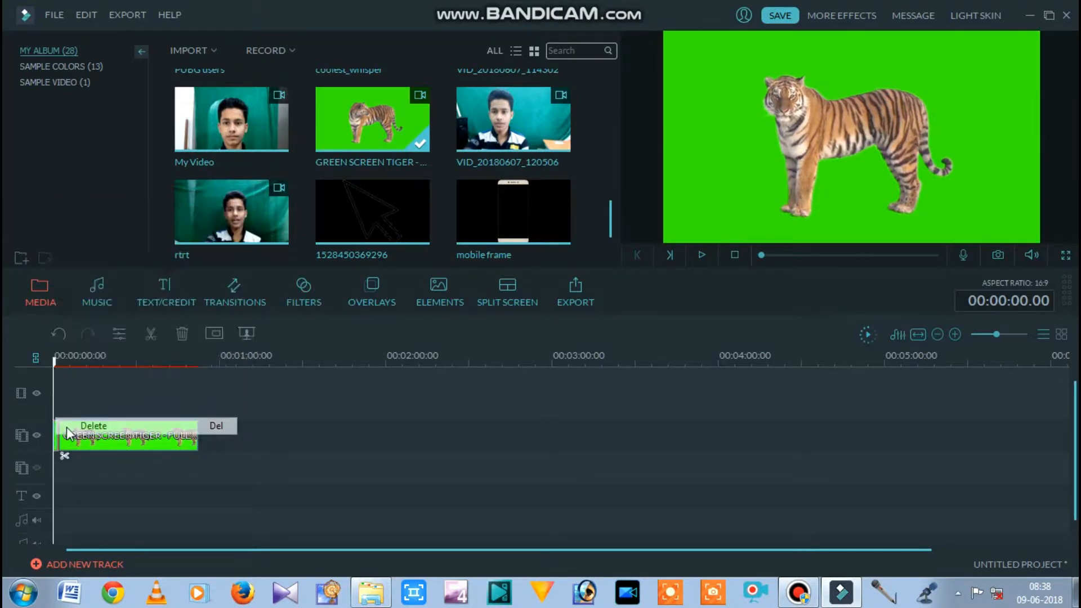
{"action": "left_click_drag", "start_coordinate": [67, 434], "coordinate": [60, 434]}
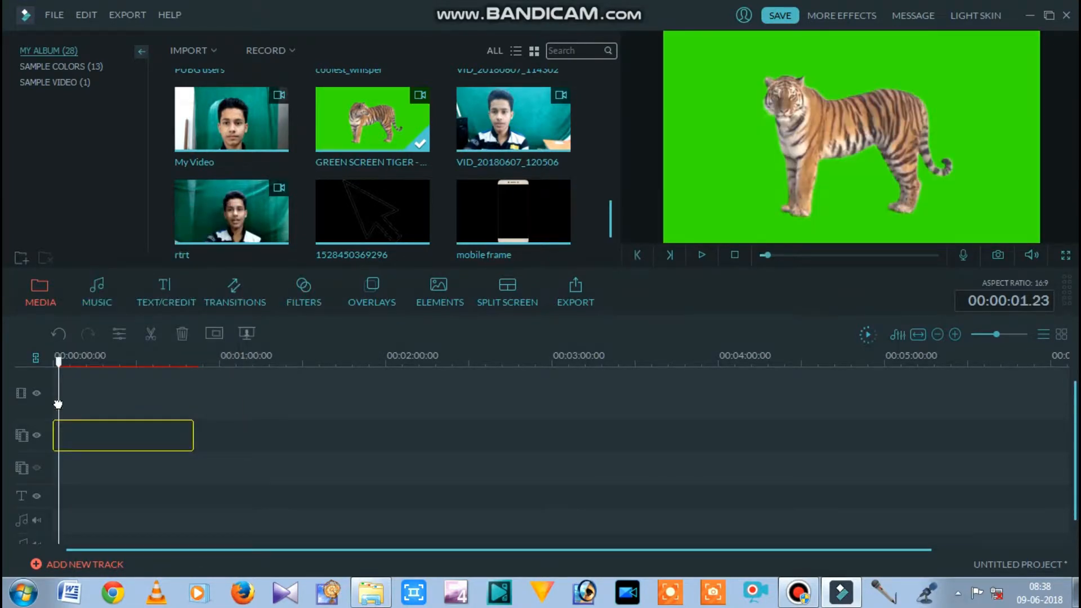
{"action": "left_click_drag", "start_coordinate": [62, 374], "coordinate": [57, 376]}
{"action": "key", "text": "space"}
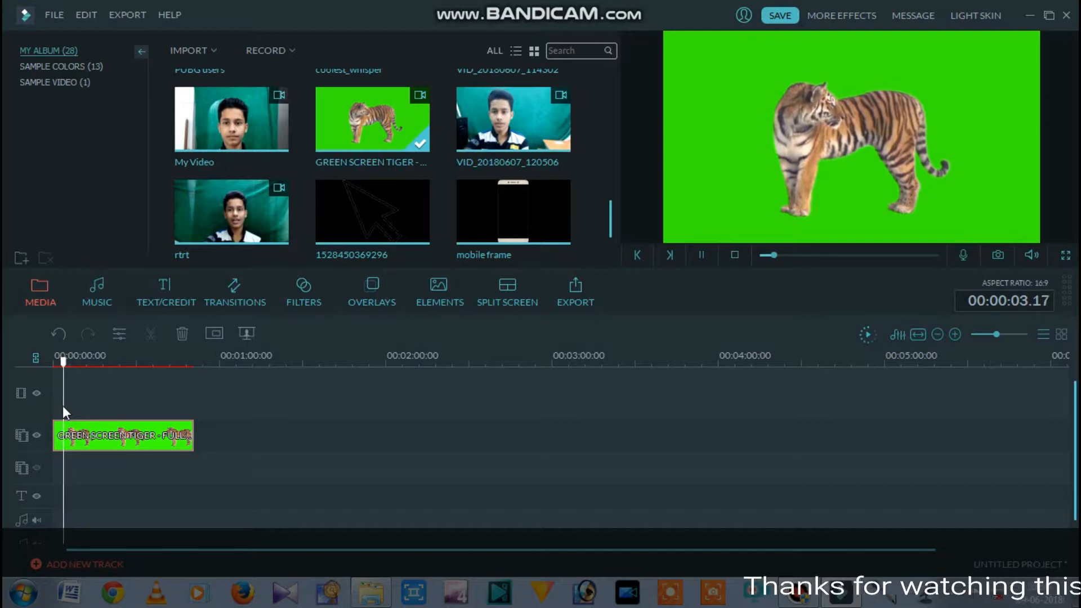
{"action": "key", "text": "space"}
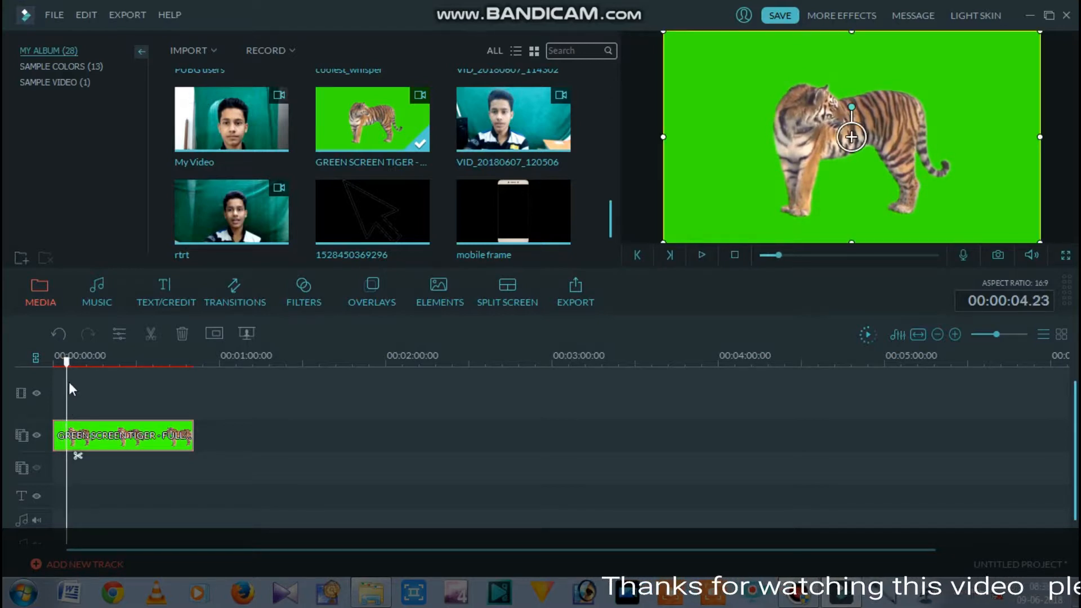
{"action": "left_click_drag", "start_coordinate": [66, 366], "coordinate": [54, 366]}
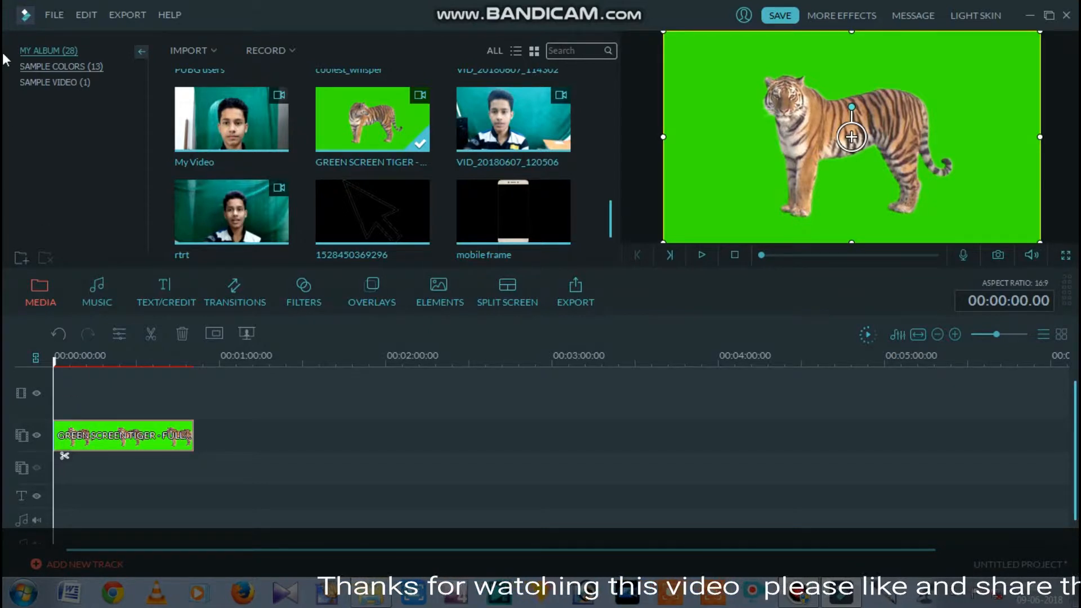
- Add the Orange sample color to the start of the main video track
{"action": "left_click", "coordinate": [43, 68]}
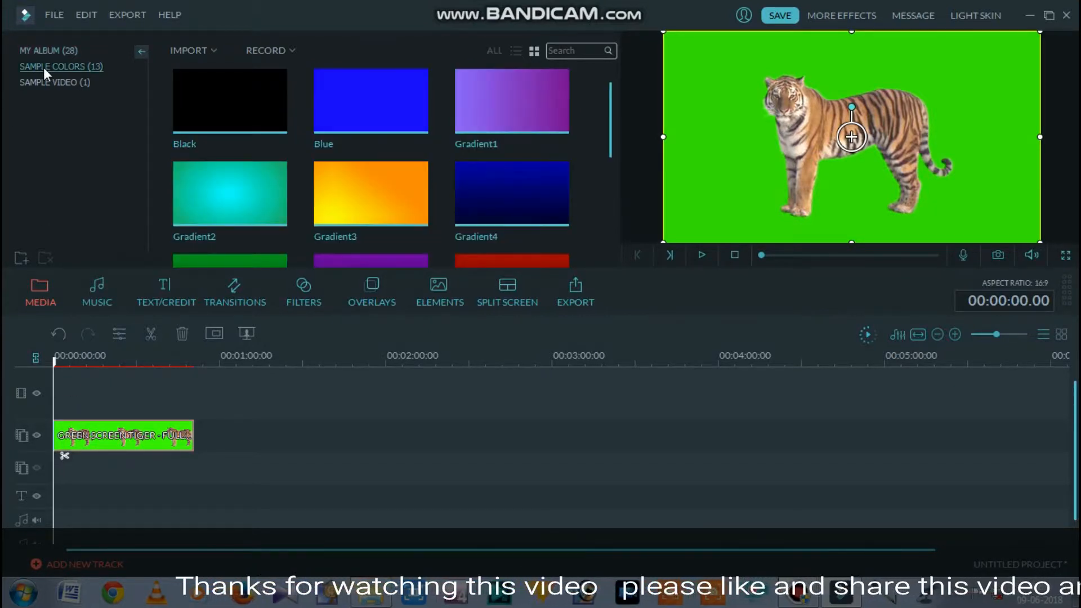
{"action": "scroll", "coordinate": [609, 120], "scroll_direction": "down", "scroll_amount": 1}
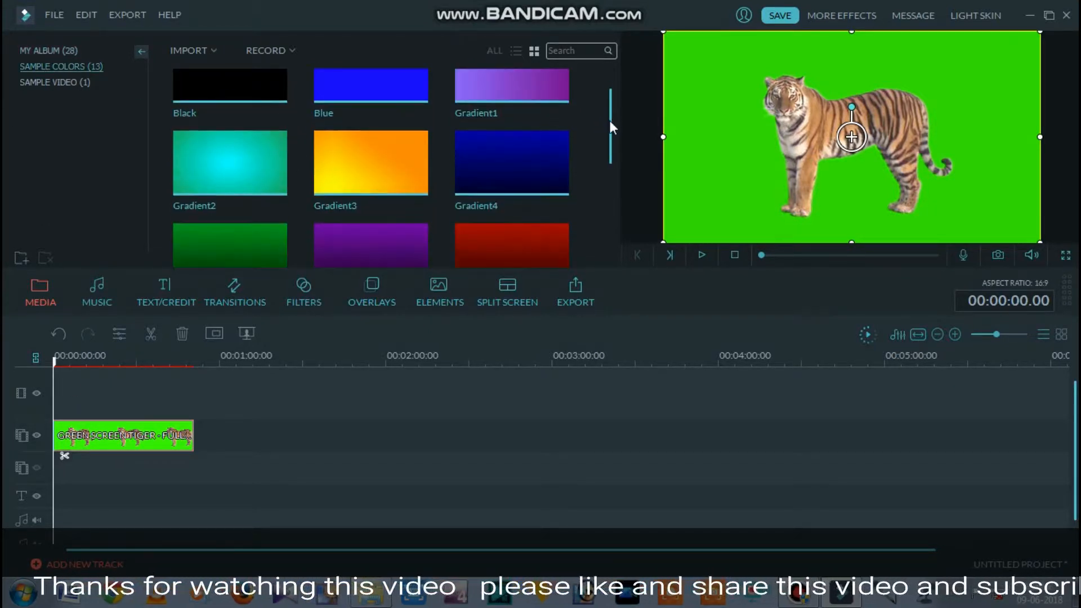
{"action": "left_click_drag", "start_coordinate": [609, 121], "coordinate": [610, 133]}
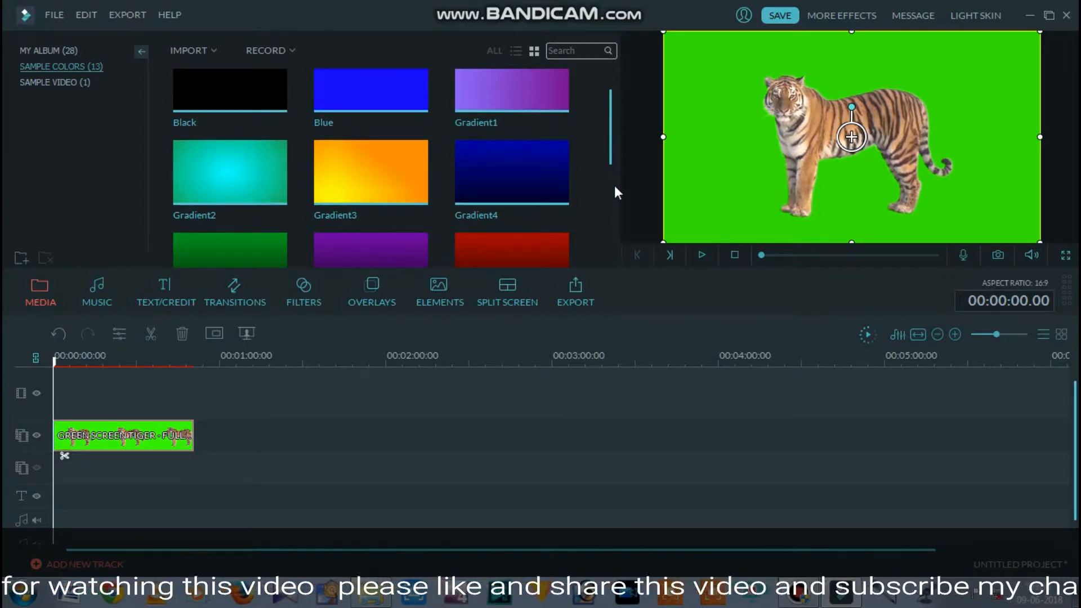
{"action": "scroll", "coordinate": [605, 97], "scroll_direction": "up", "scroll_amount": 1}
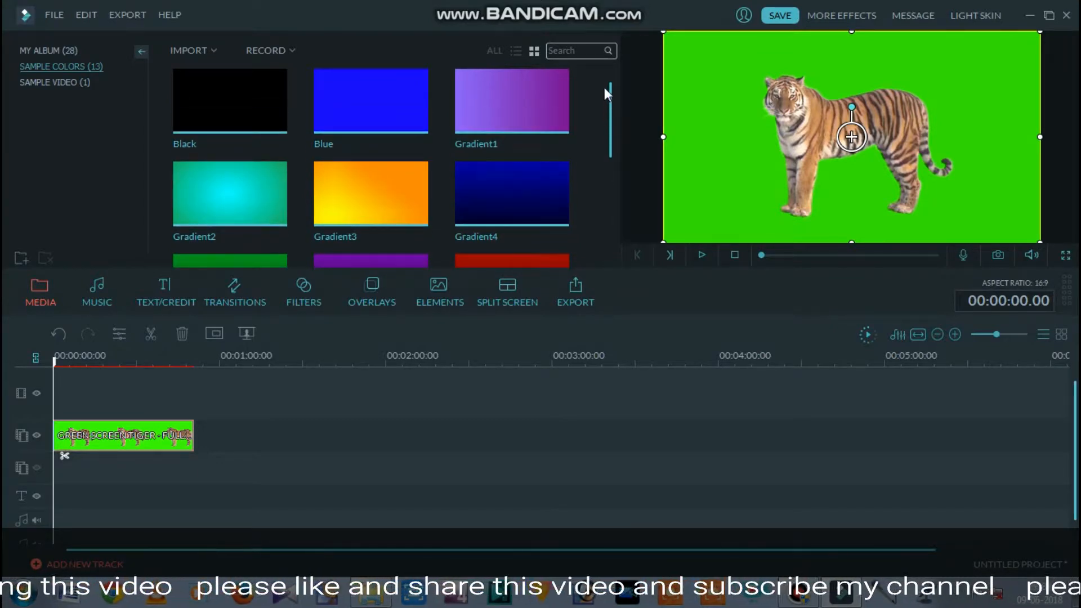
{"action": "left_click_drag", "start_coordinate": [610, 83], "coordinate": [521, 198]}
{"action": "scroll", "coordinate": [536, 117], "scroll_direction": "up", "scroll_amount": 5}
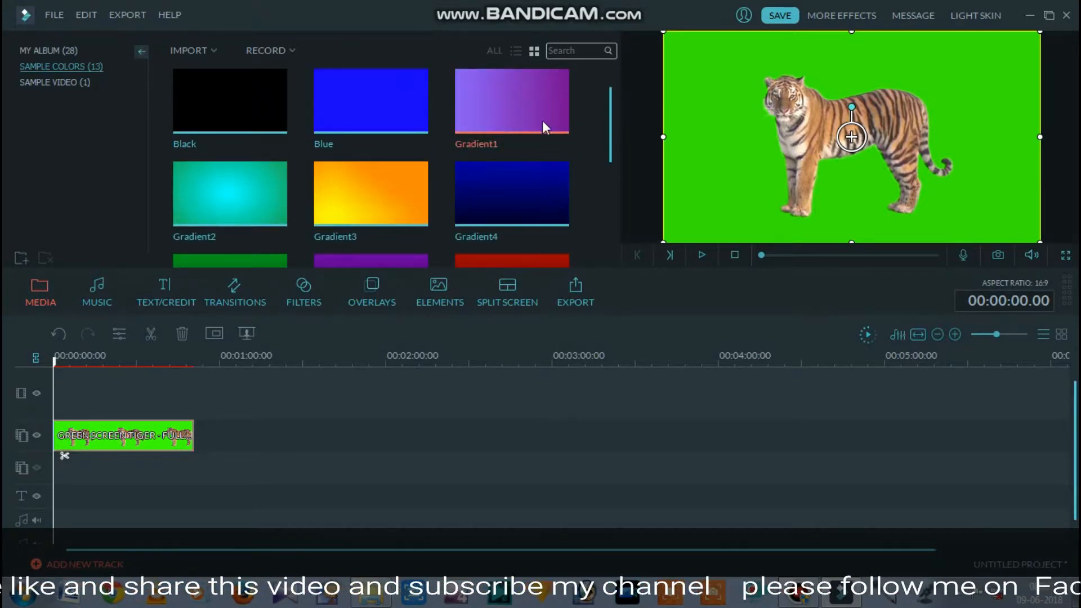
{"action": "left_click", "coordinate": [542, 121]}
{"action": "scroll", "coordinate": [385, 169], "scroll_direction": "down", "scroll_amount": 5}
{"action": "left_click", "coordinate": [368, 197]}
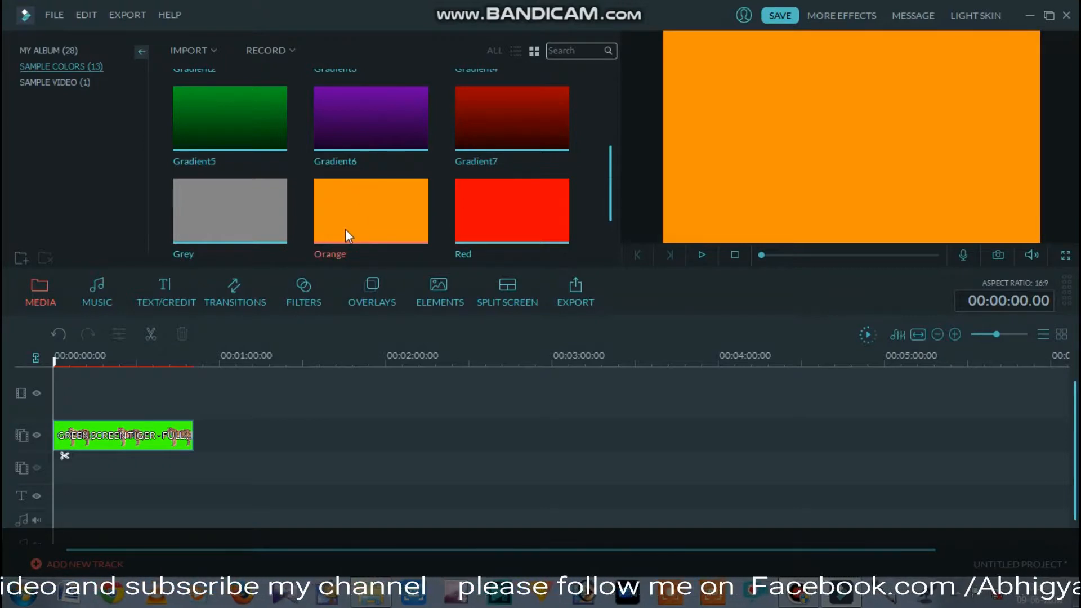
{"action": "left_click_drag", "start_coordinate": [346, 228], "coordinate": [82, 396]}
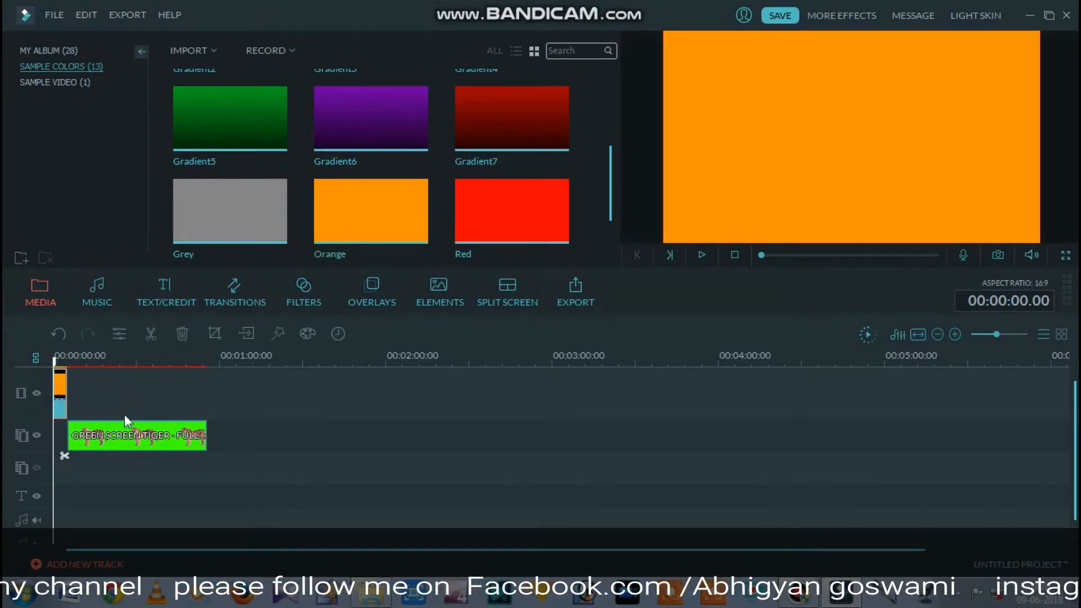
- Move the tiger clip back to the timeline start and extend the Orange clip to match its length
{"action": "left_click_drag", "start_coordinate": [111, 441], "coordinate": [91, 445]}
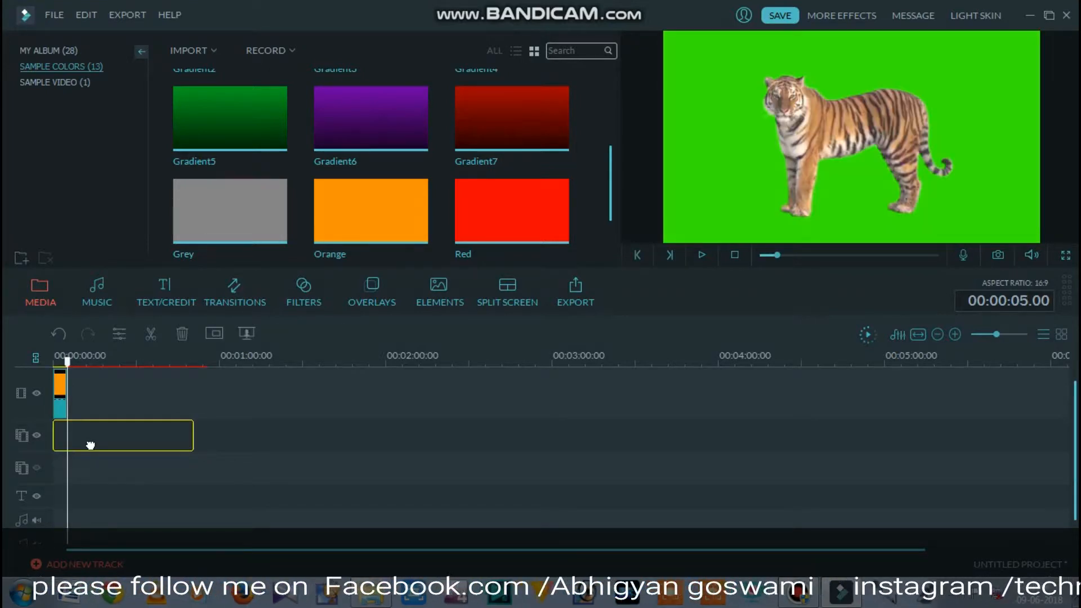
{"action": "left_click_drag", "start_coordinate": [86, 396], "coordinate": [85, 383]}
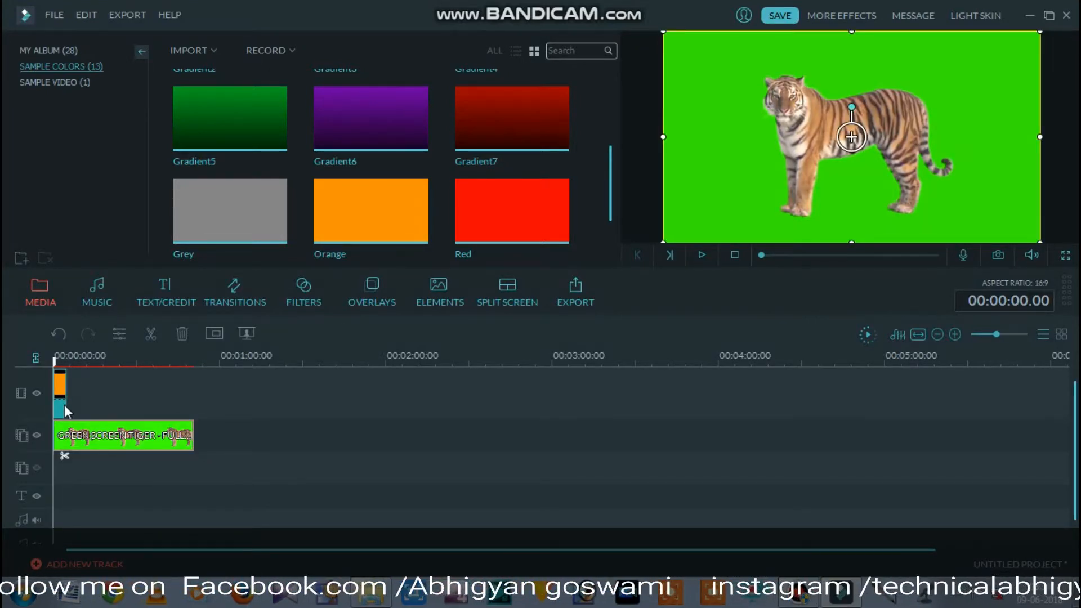
{"action": "left_click_drag", "start_coordinate": [66, 398], "coordinate": [54, 369]}
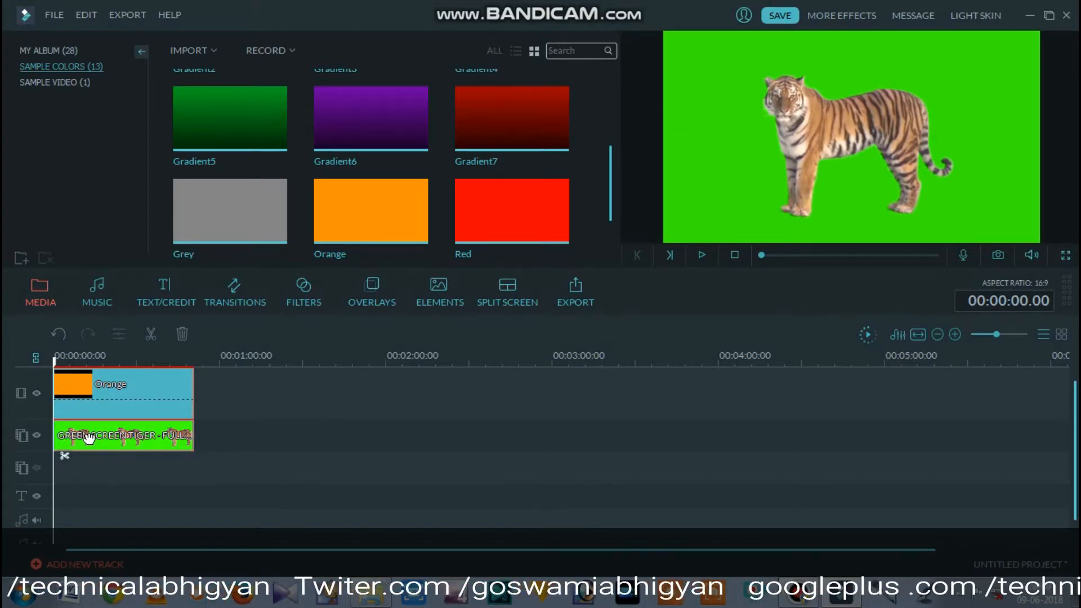
- Open the tiger clip's Green Screen settings and enable making parts of the clip transparent
{"action": "right_click", "coordinate": [88, 438]}
{"action": "left_click", "coordinate": [90, 478]}
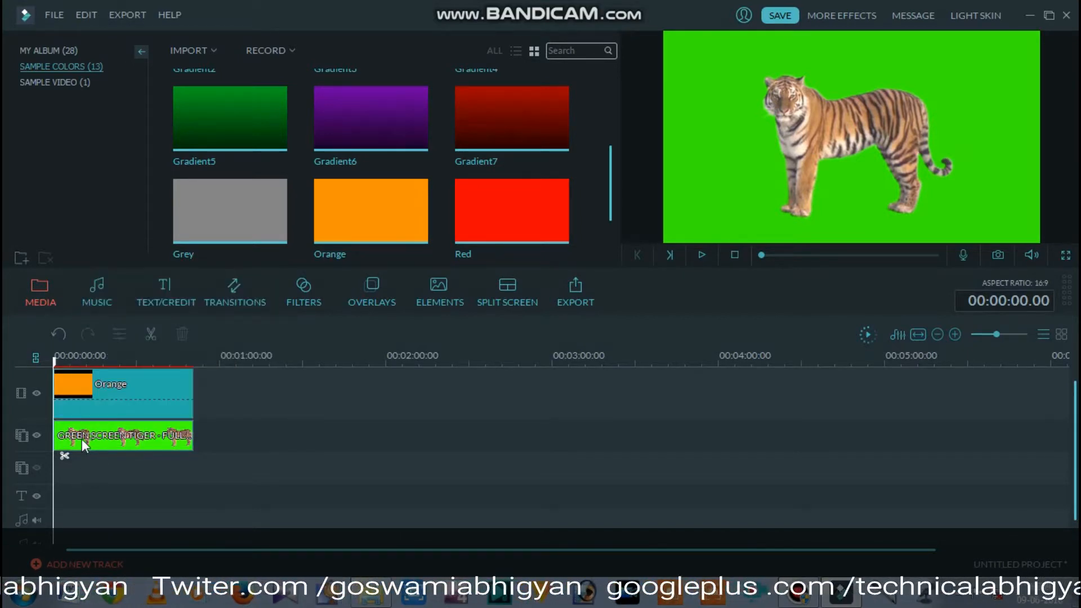
{"action": "right_click", "coordinate": [82, 438]}
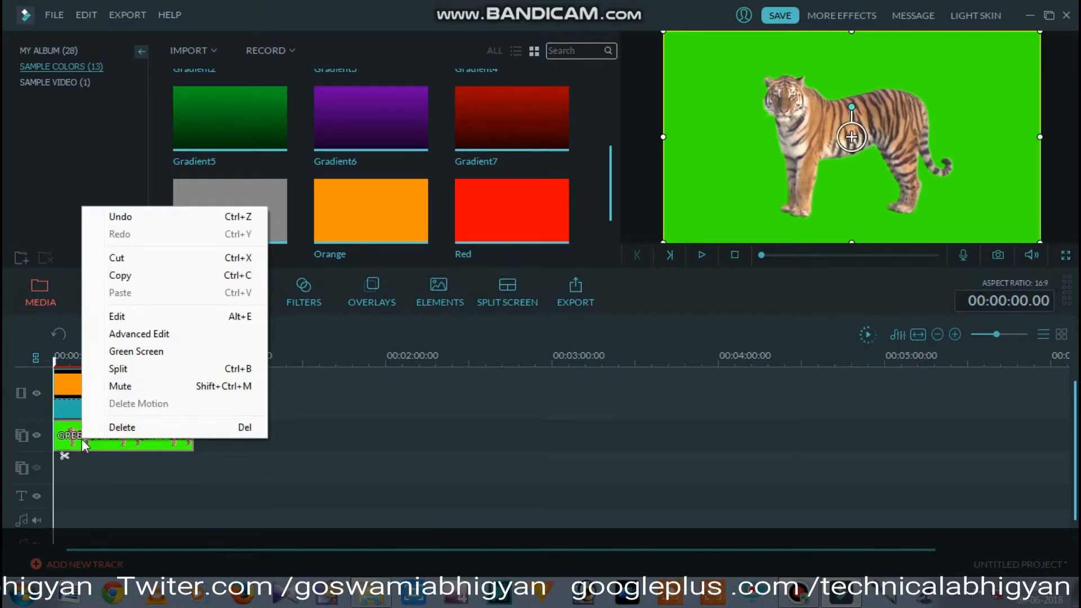
{"action": "left_click", "coordinate": [139, 356]}
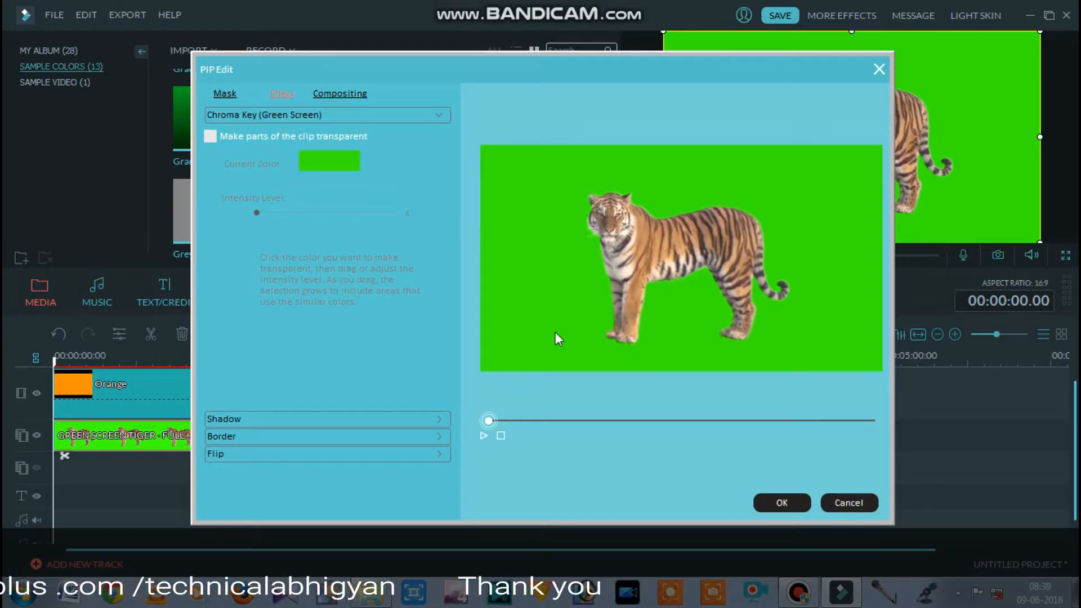
{"action": "left_click", "coordinate": [209, 137]}
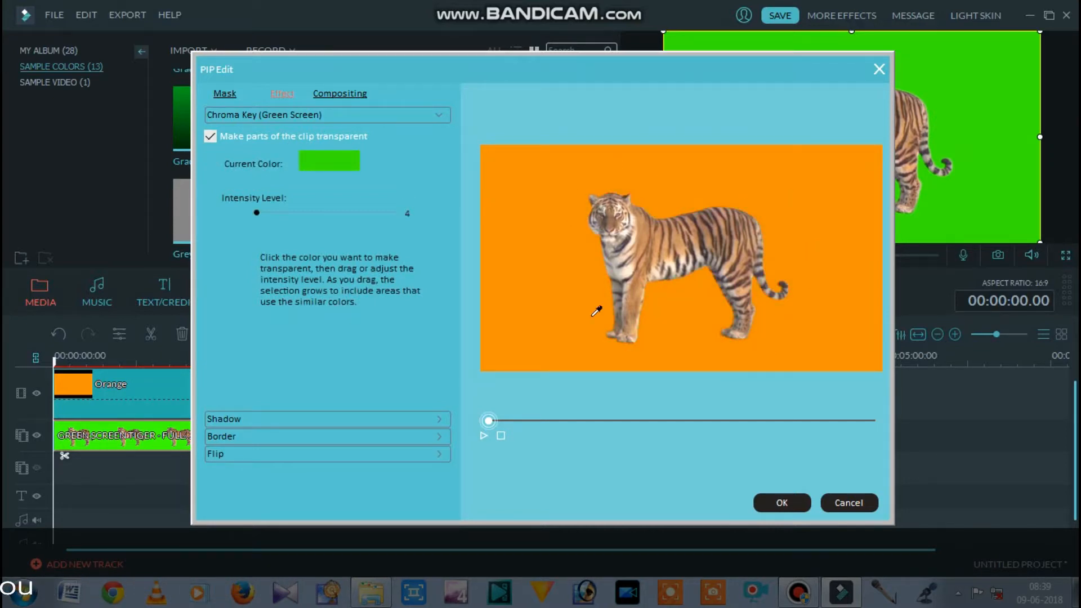
- Try sampling the tiger's brown fur as the chroma key color
{"action": "left_click", "coordinate": [654, 236]}
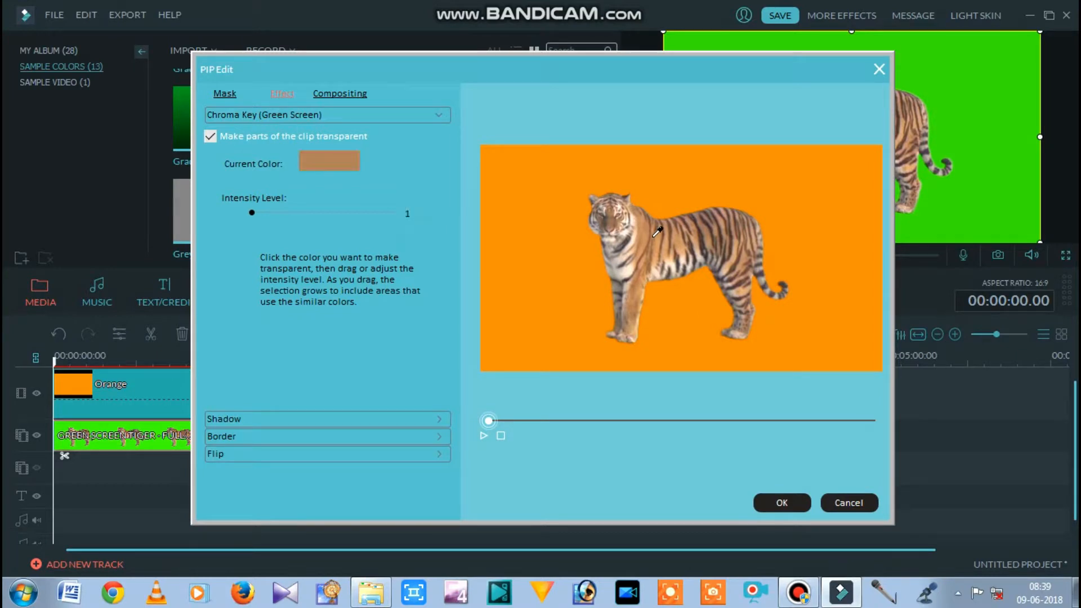
{"action": "left_click", "coordinate": [515, 228]}
{"action": "left_click", "coordinate": [664, 241]}
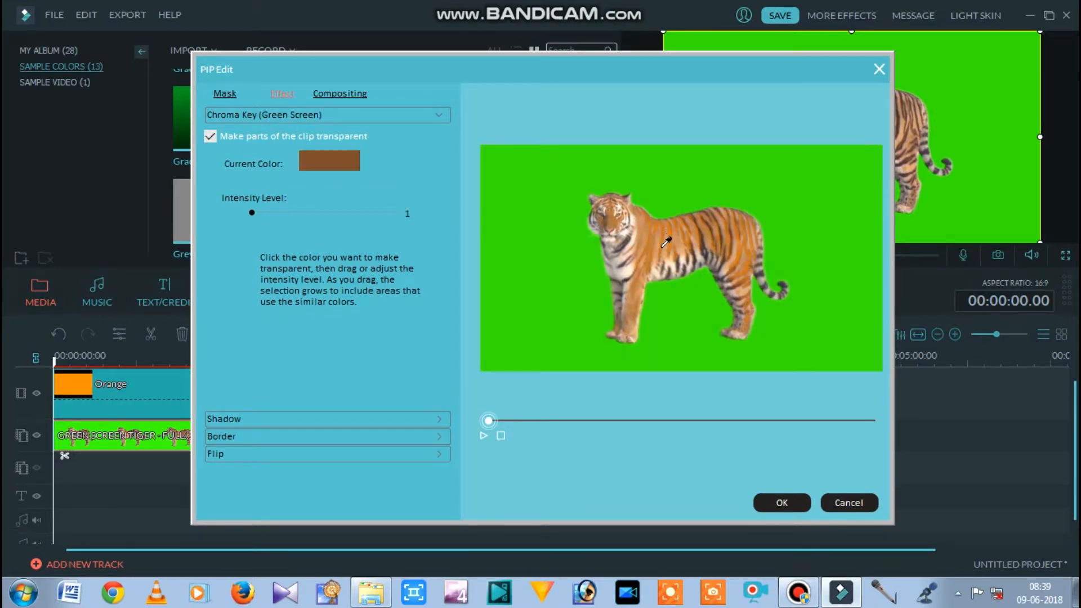
- Sample the green background as the transparent color, apply the chroma key and preview the composite
{"action": "left_click", "coordinate": [662, 185]}
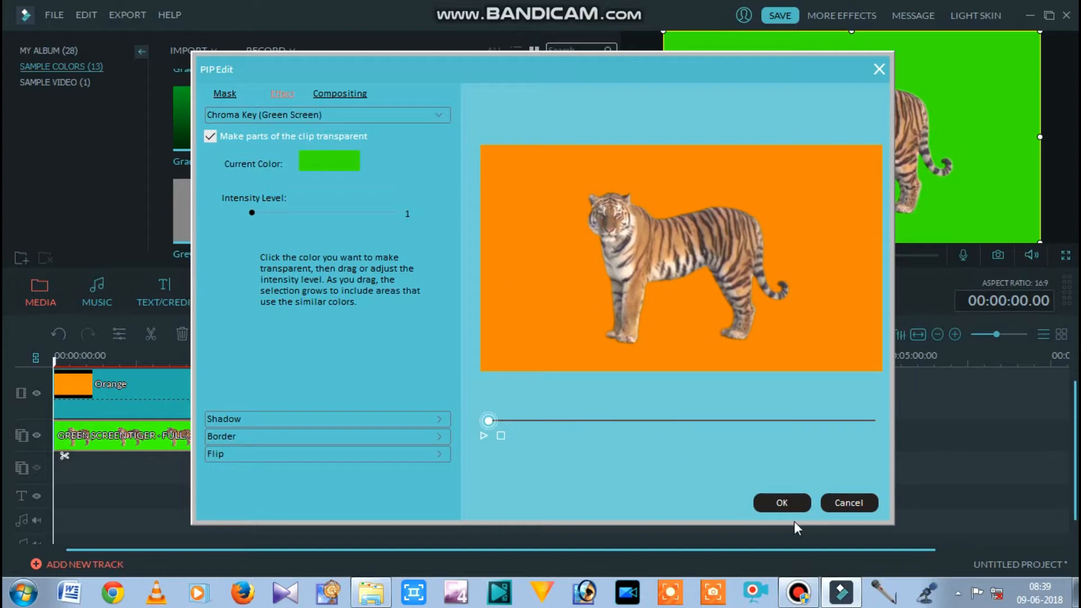
{"action": "left_click", "coordinate": [782, 504]}
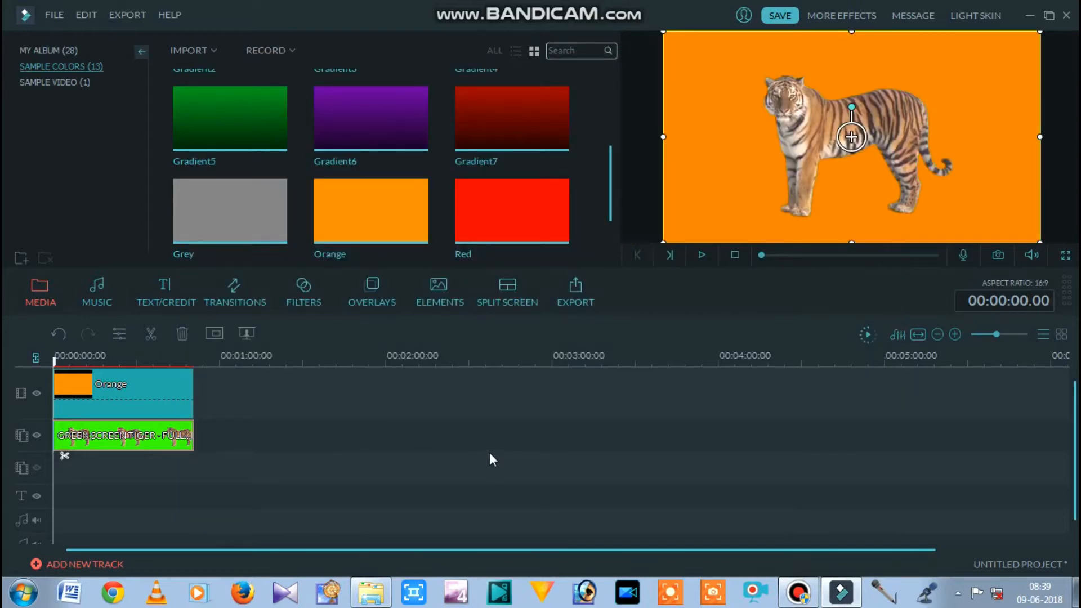
{"action": "key", "text": "space"}
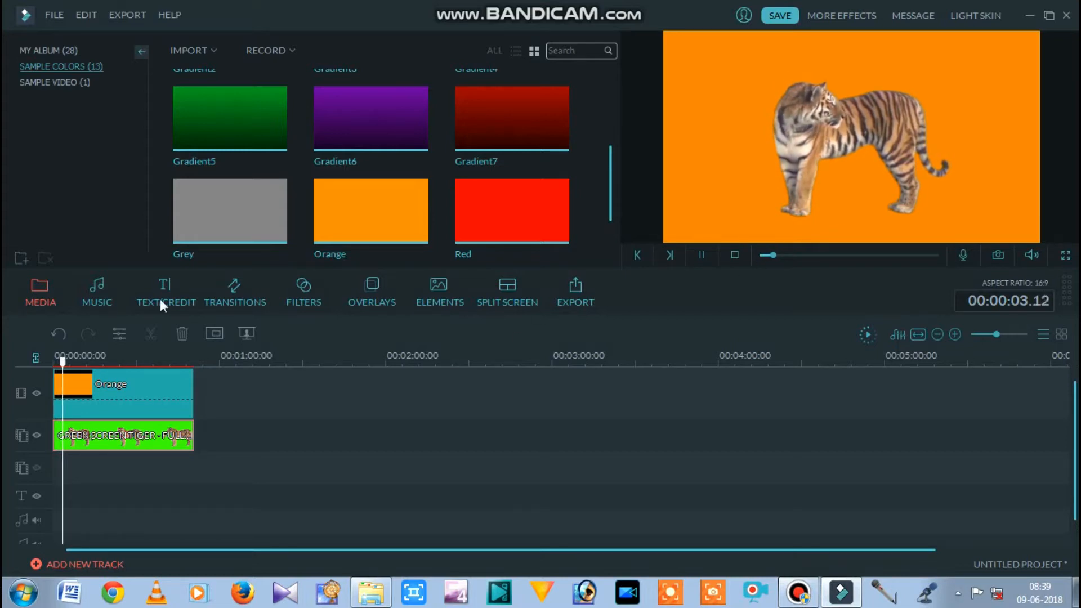
- Delete both the tiger clip and the Orange clip from the timeline
{"action": "right_click", "coordinate": [135, 435]}
{"action": "left_click", "coordinate": [169, 421]}
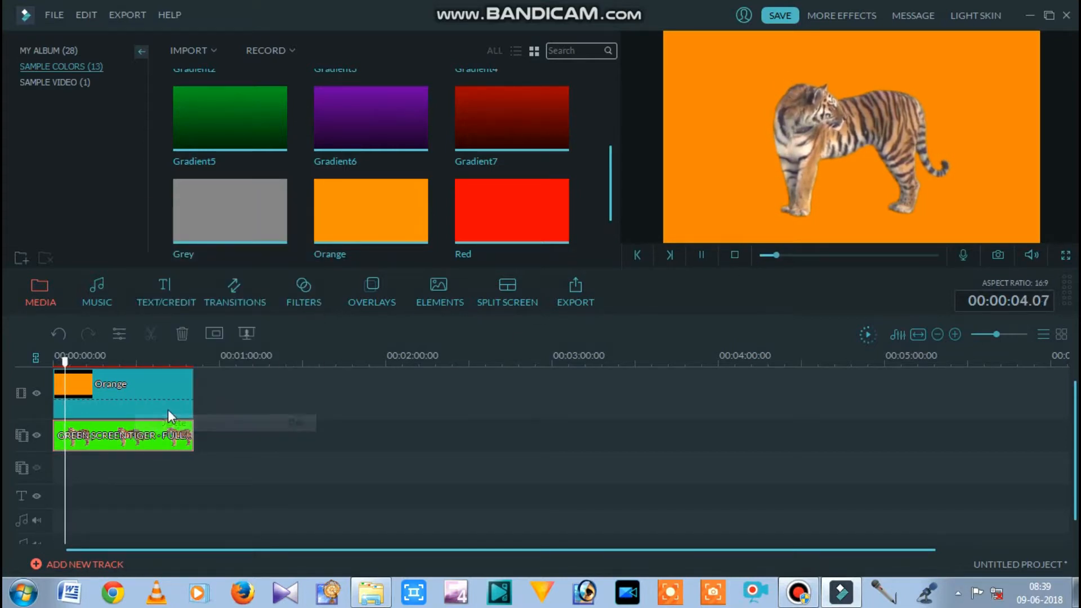
{"action": "right_click", "coordinate": [137, 402]}
{"action": "left_click", "coordinate": [172, 388]}
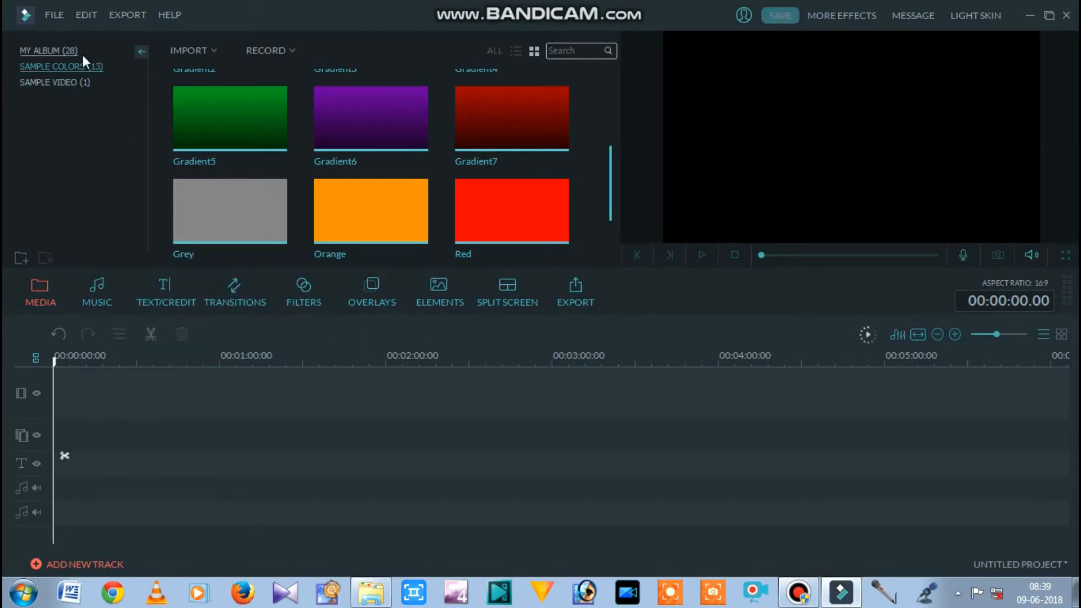
- Place the GREEN SCREEN TIGER clip from My Album at the start of the first picture-in-picture track again
{"action": "left_click", "coordinate": [77, 52]}
{"action": "left_click_drag", "start_coordinate": [608, 142], "coordinate": [497, 228]}
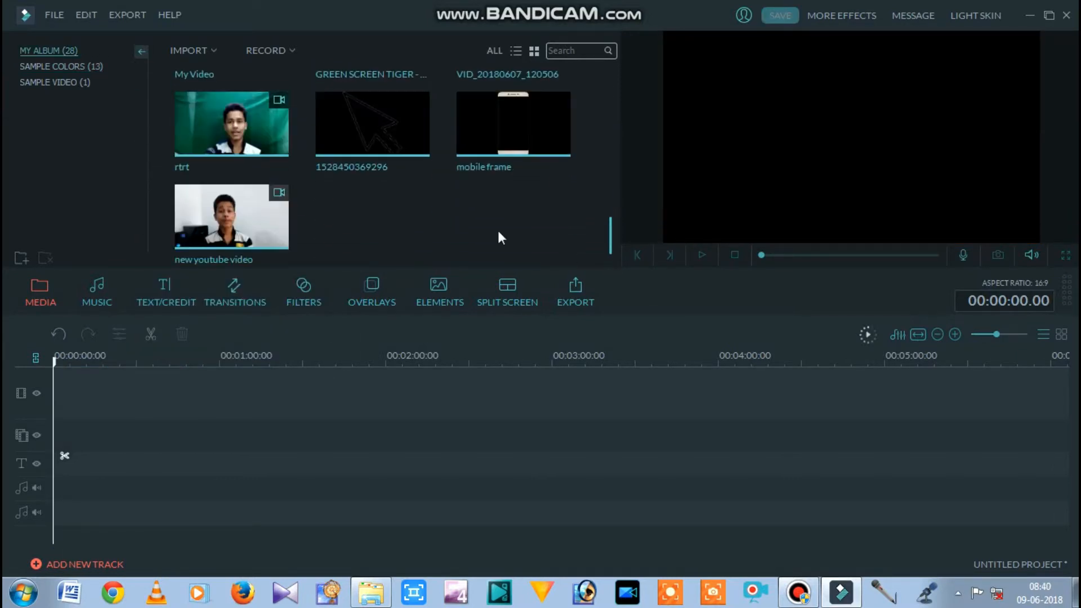
{"action": "left_click_drag", "start_coordinate": [619, 220], "coordinate": [607, 195]}
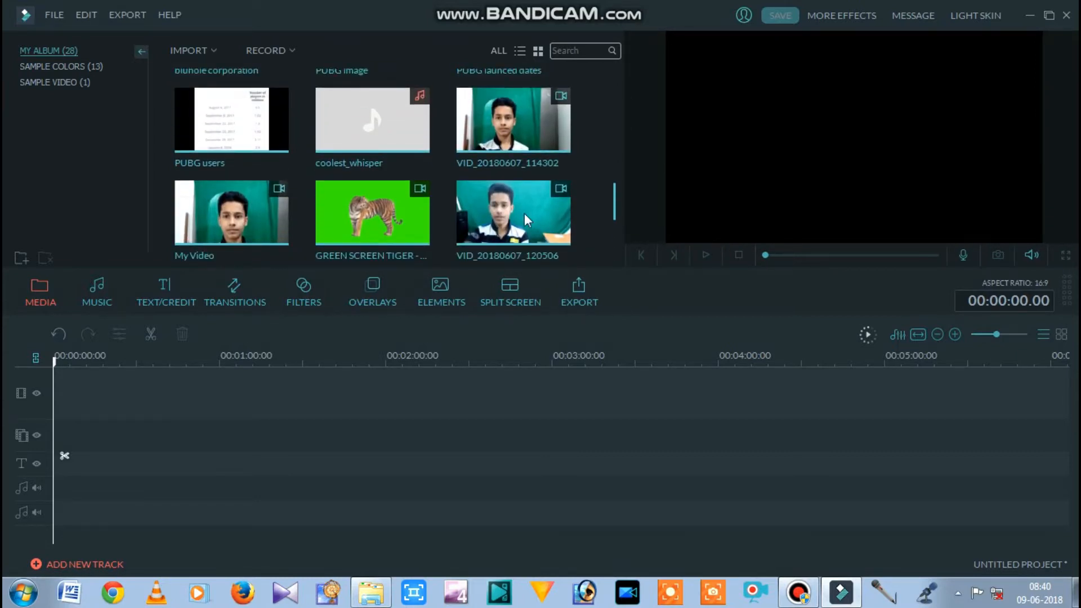
{"action": "left_click_drag", "start_coordinate": [372, 213], "coordinate": [62, 436]}
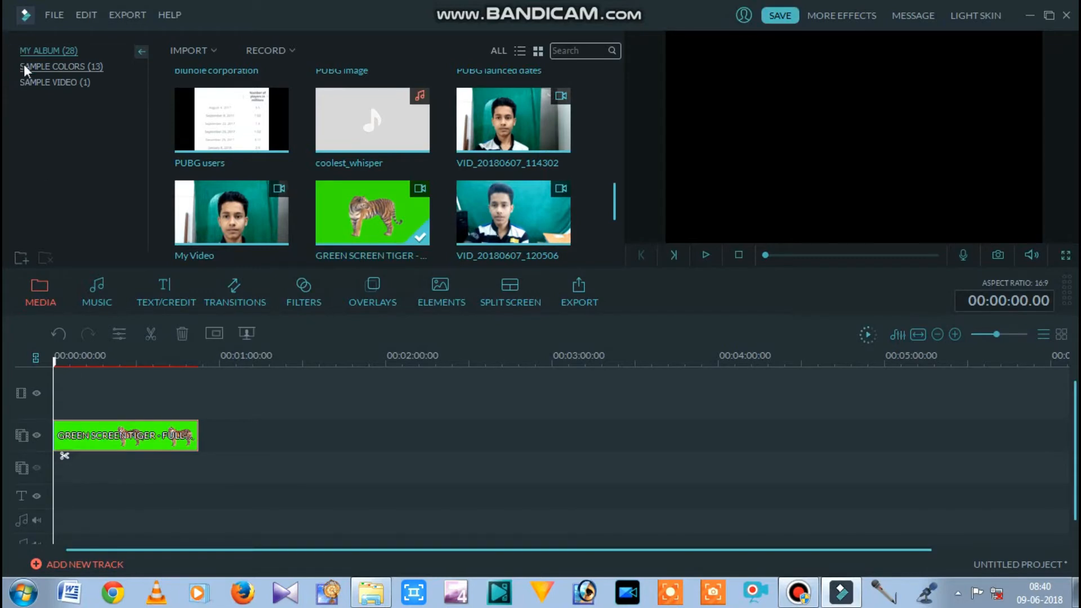
- Place the pptanjali sim picture from My Album at the start of the main video track and extend it to about 24 seconds
{"action": "left_click", "coordinate": [32, 68]}
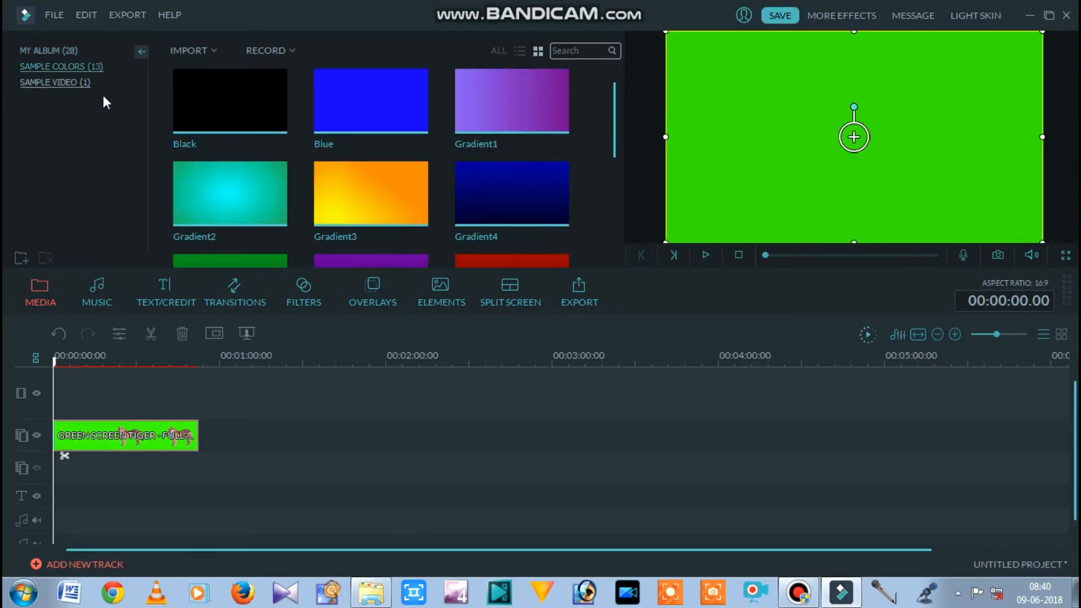
{"action": "left_click", "coordinate": [59, 50]}
{"action": "left_click", "coordinate": [343, 115]}
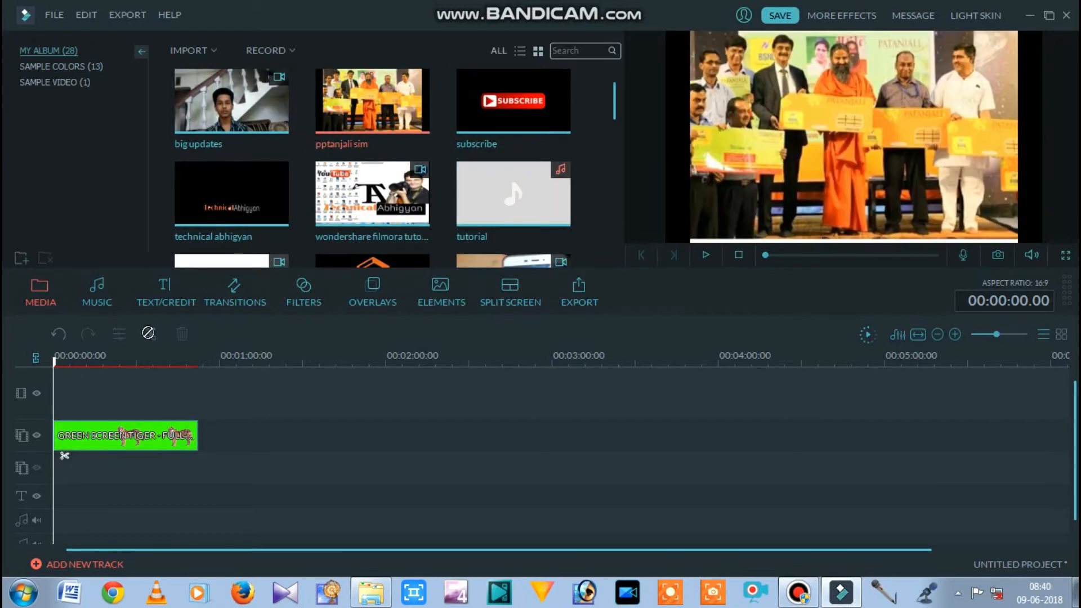
{"action": "left_click_drag", "start_coordinate": [102, 392], "coordinate": [101, 393]}
{"action": "left_click_drag", "start_coordinate": [123, 442], "coordinate": [85, 433]}
{"action": "left_click_drag", "start_coordinate": [65, 389], "coordinate": [121, 391]}
- Make the tiger clip's green background transparent with Chroma Key at intensity 4 and preview the composite from about 9 seconds
{"action": "right_click", "coordinate": [85, 449]}
{"action": "left_click", "coordinate": [108, 355]}
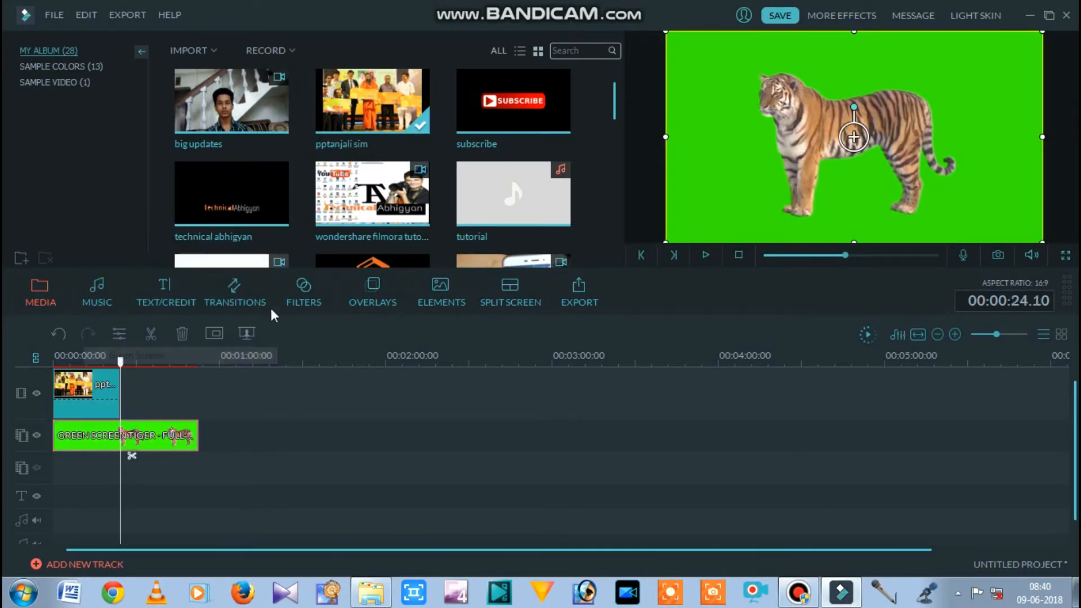
{"action": "left_click", "coordinate": [237, 137]}
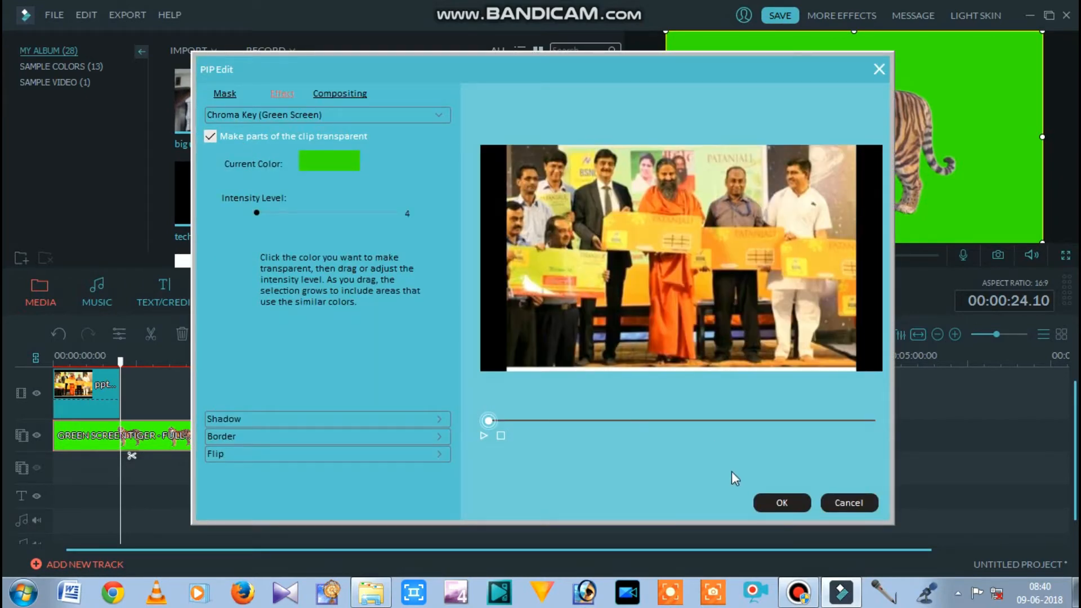
{"action": "left_click", "coordinate": [780, 502]}
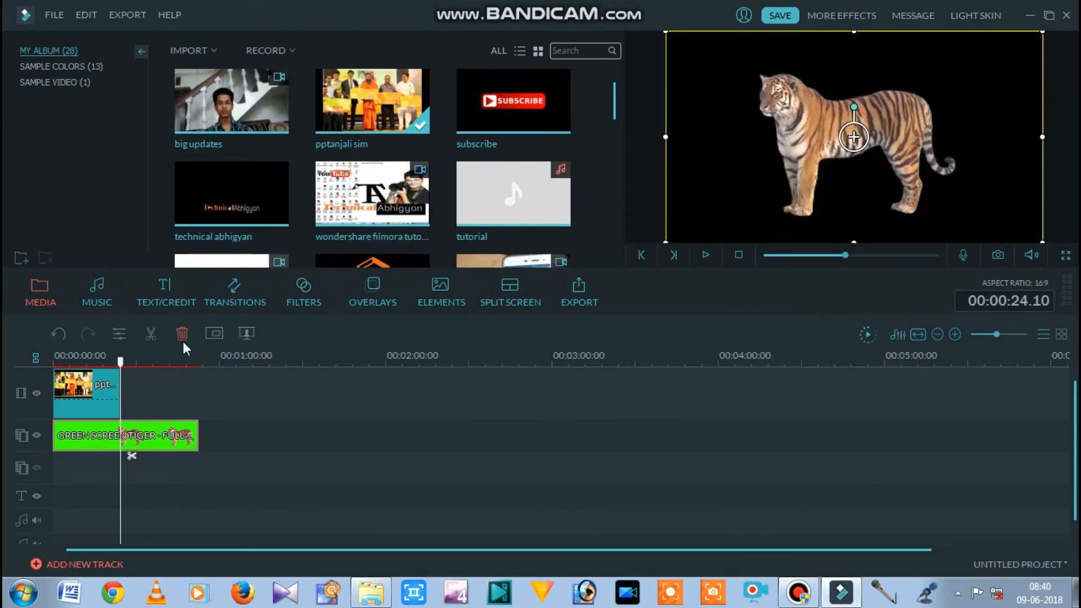
{"action": "left_click_drag", "start_coordinate": [120, 363], "coordinate": [79, 356]}
{"action": "key", "text": "space"}
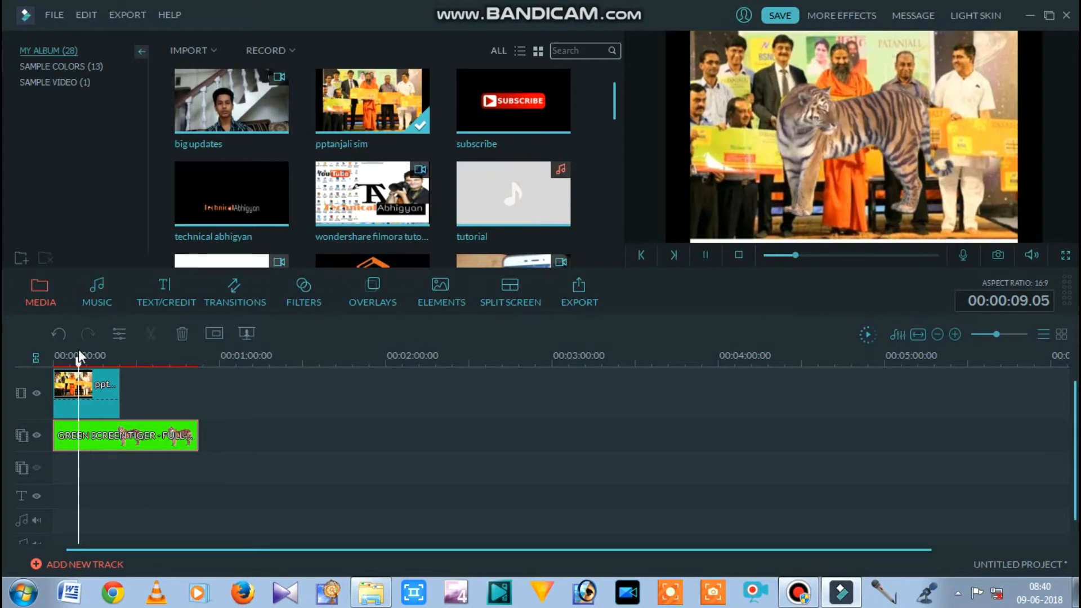
- Move the tiger overlay slightly lower over the picture in the preview and play back the result briefly
{"action": "left_click", "coordinate": [823, 152]}
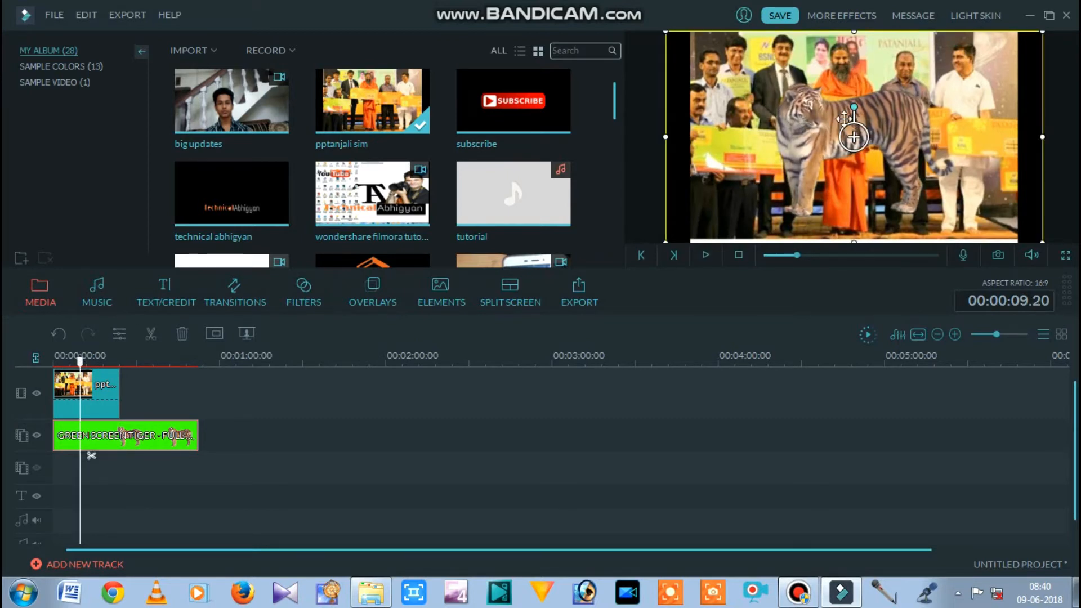
{"action": "mouse_move", "coordinate": [823, 152]}
{"action": "left_mouse_down"}
{"action": "mouse_move", "coordinate": [822, 172]}
{"action": "mouse_move", "coordinate": [827, 150]}
{"action": "left_mouse_up"}
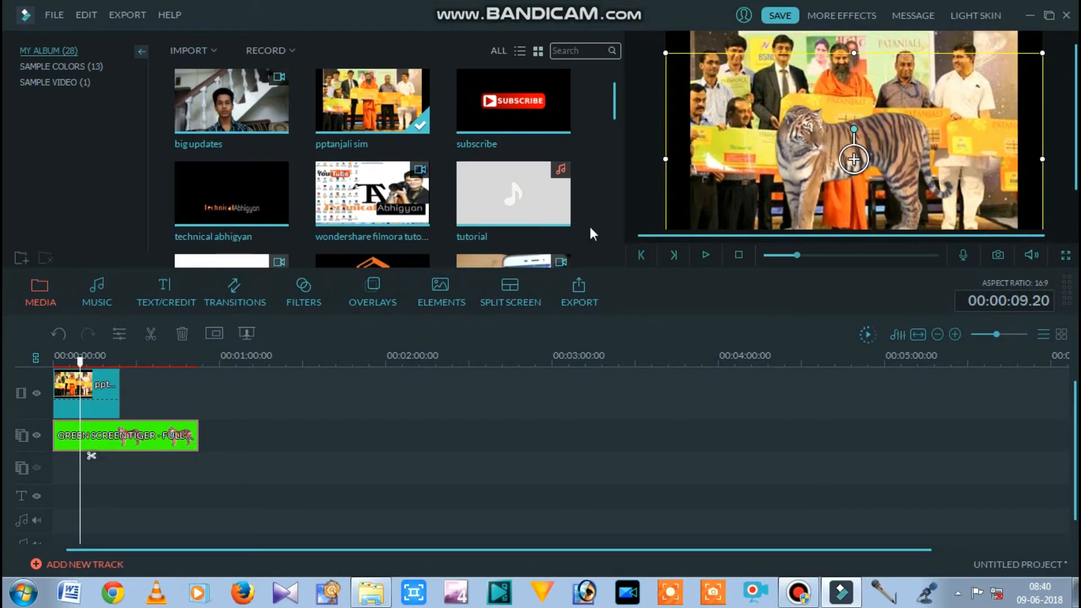
{"action": "key", "text": "space"}
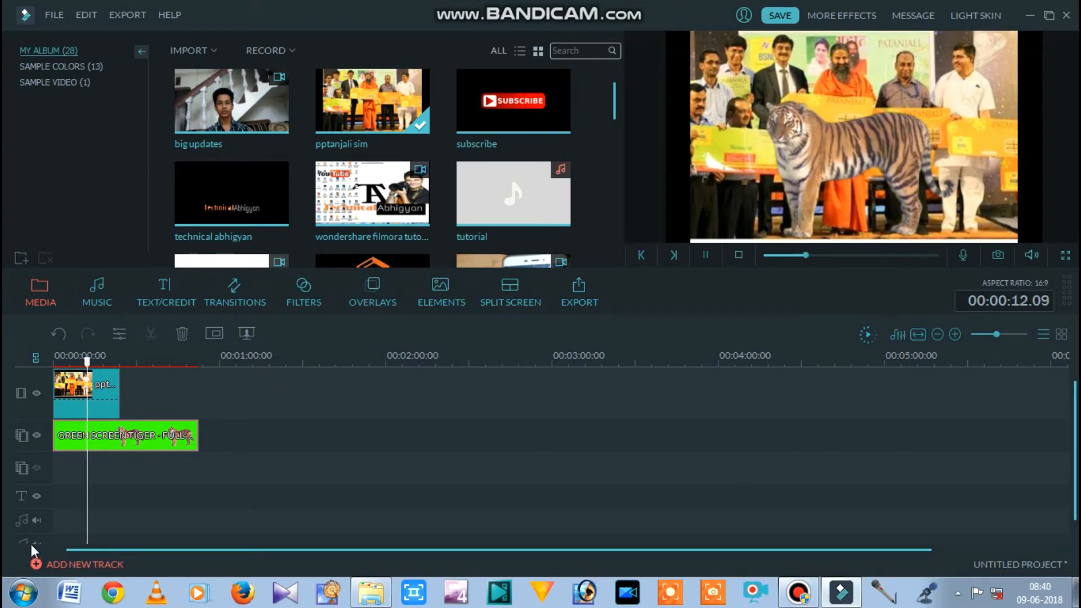
{"action": "key", "text": "space"}
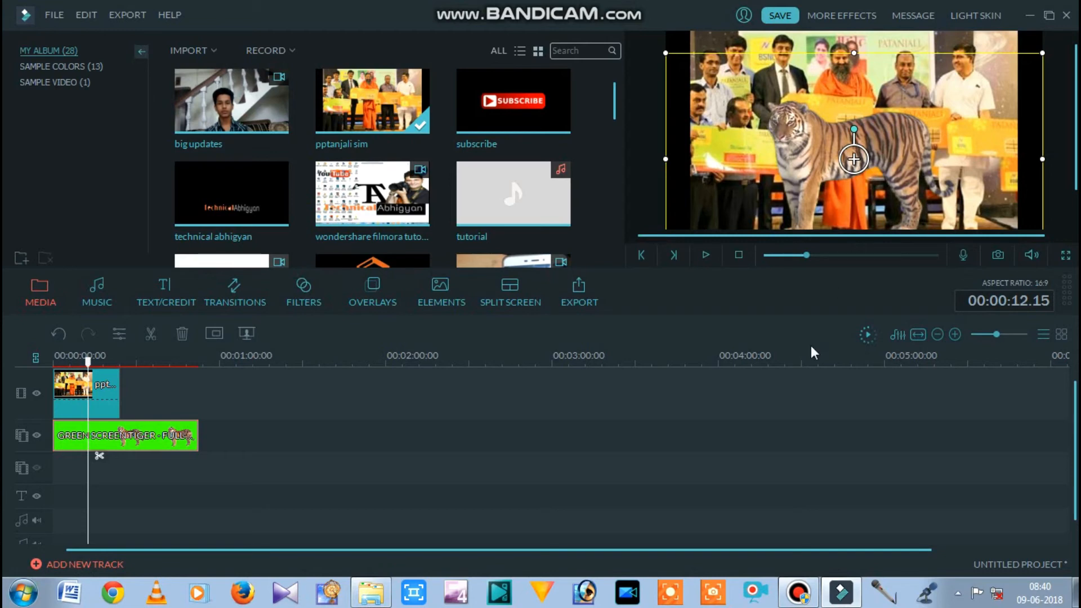